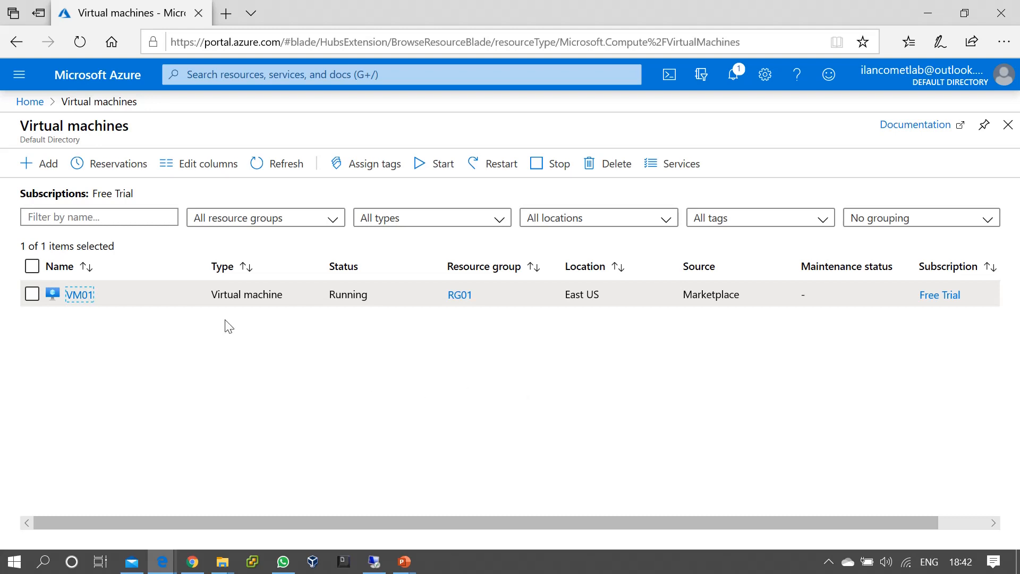
# Open VM01 and launch its Serial console from the Support + troubleshooting section
pyautogui.click(82, 297)
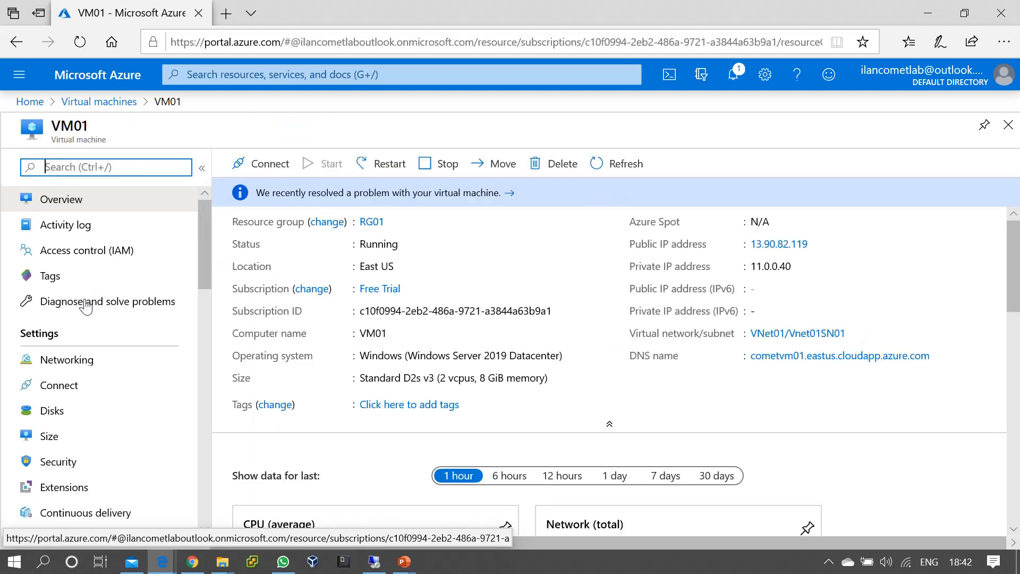
pyautogui.click(208, 240)
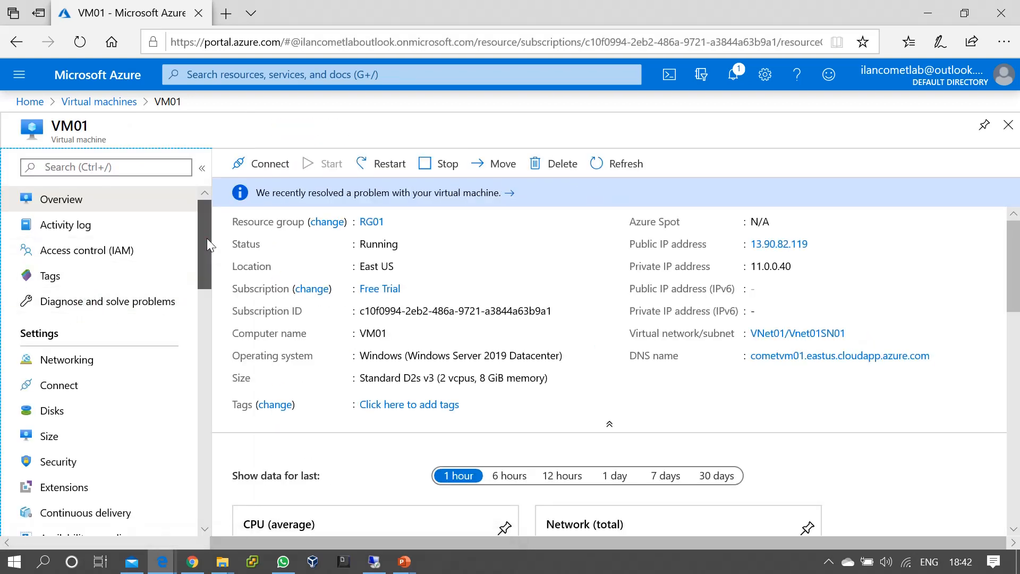
pyautogui.moveTo(206, 238); pyautogui.dragTo(202, 477)
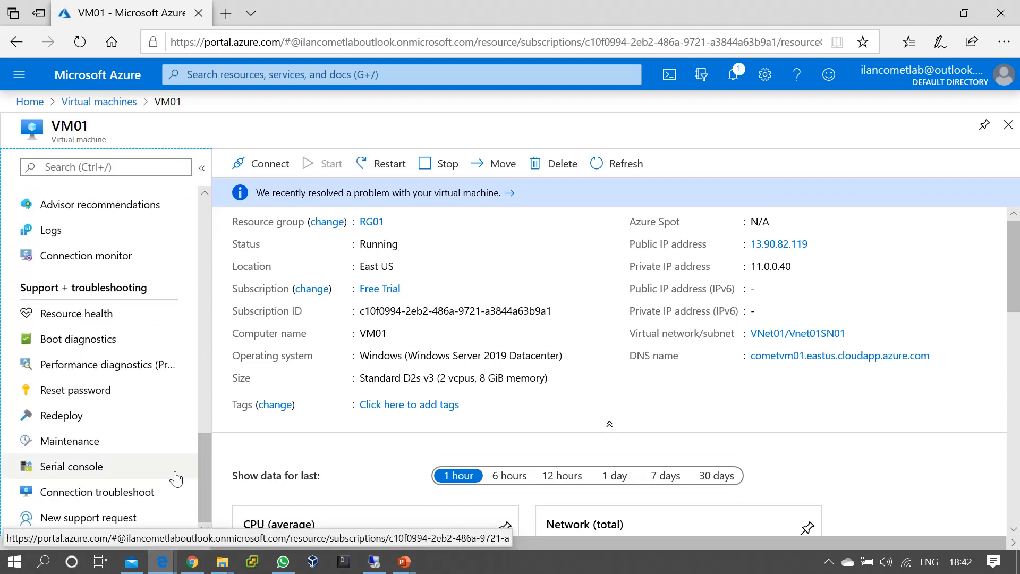
pyautogui.click(93, 477)
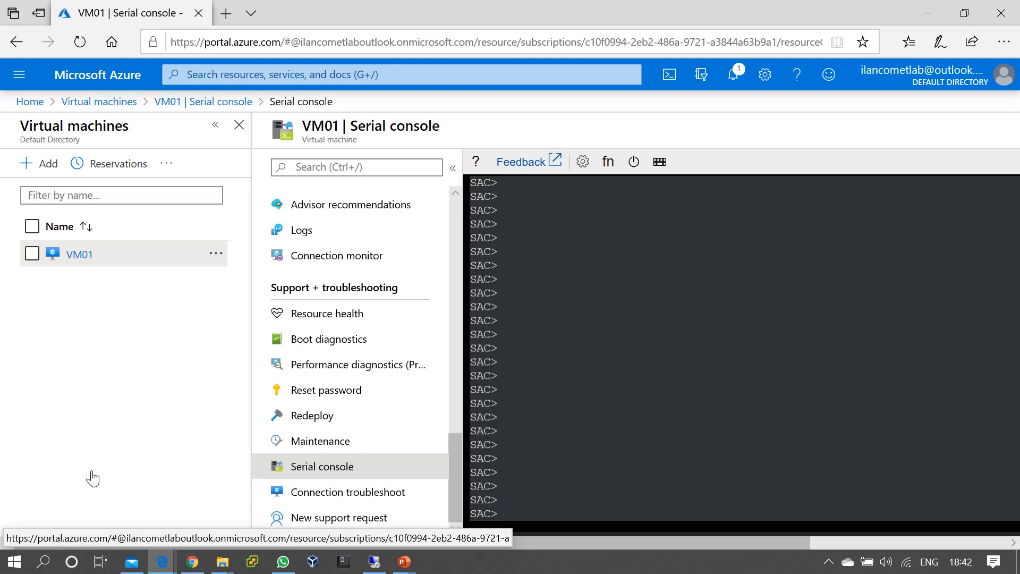
# Run ? in the serial console to list SAC commands such as cmd, restart and crashdump
pyautogui.click(506, 493)
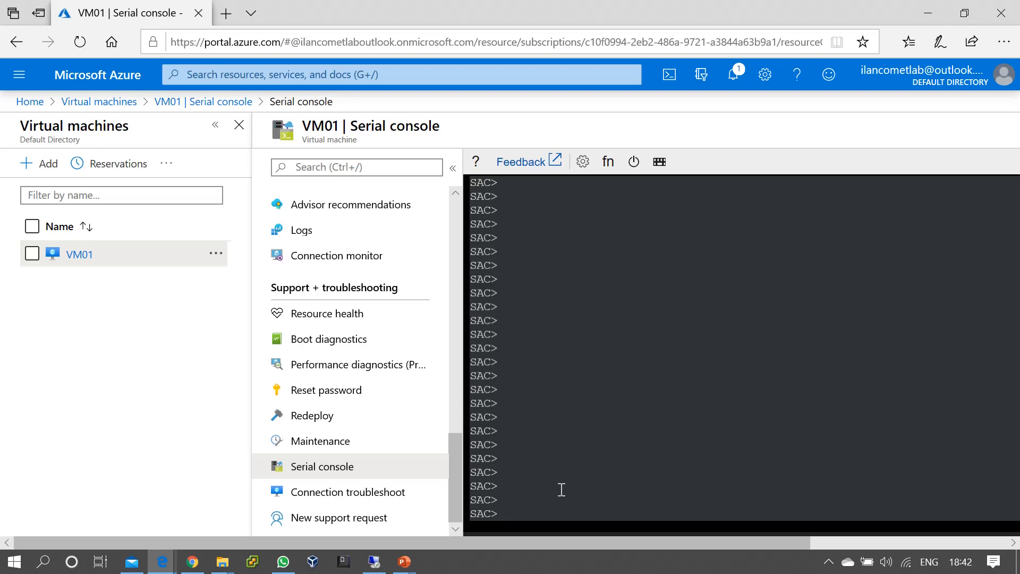
pyautogui.write('?')
pyautogui.press('Return')
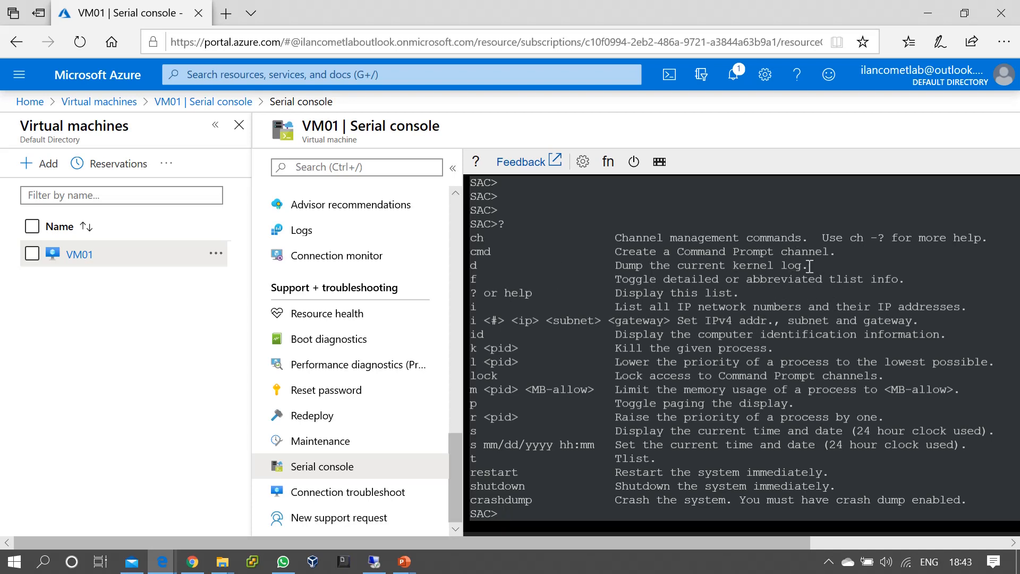
pyautogui.moveTo(808, 265); pyautogui.dragTo(482, 266)
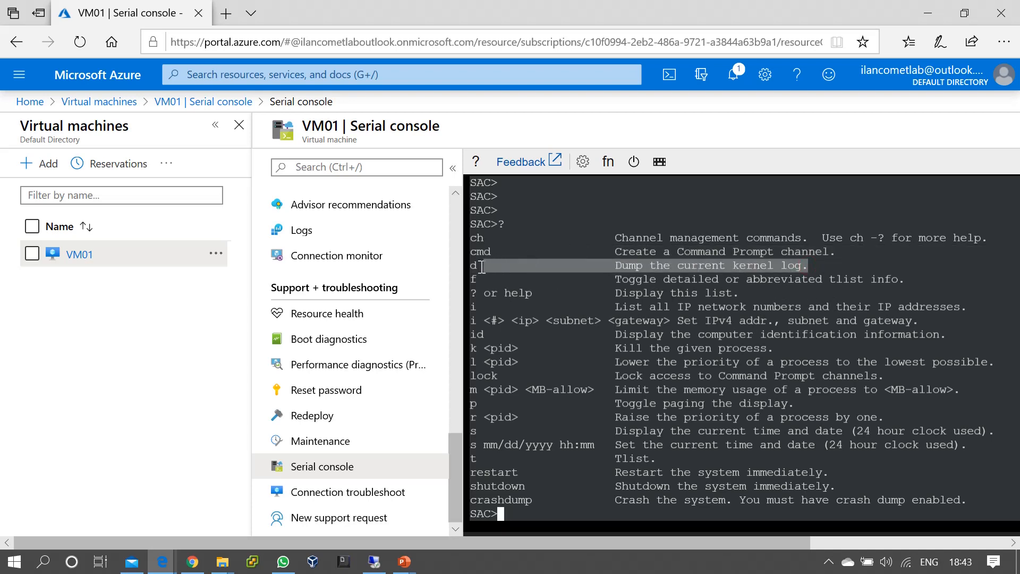
pyautogui.click(594, 293)
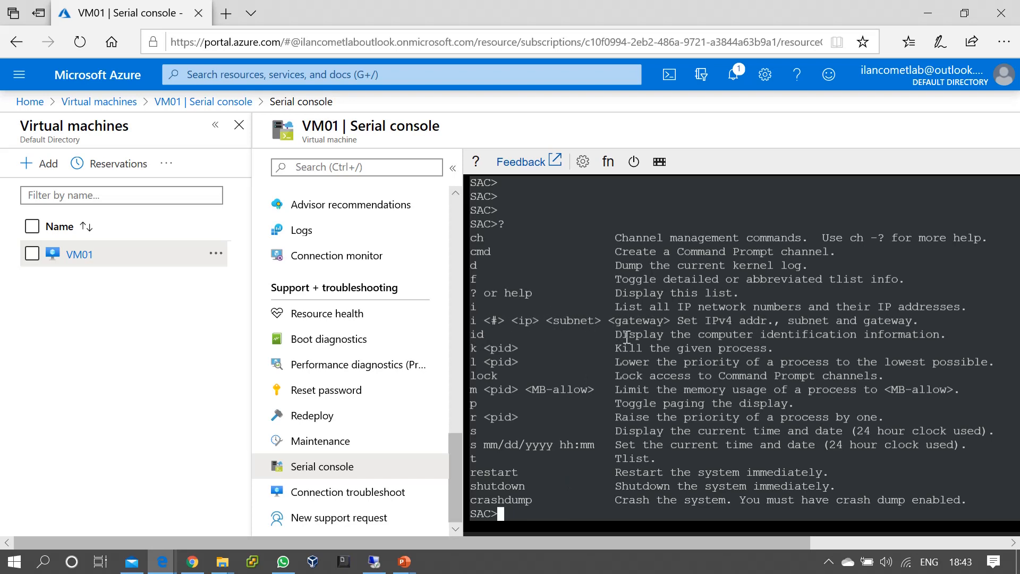
# Show VM01's IP settings with i and create the Cmd0003 Command Prompt channel with cmd
pyautogui.write('i')
pyautogui.press('Return')
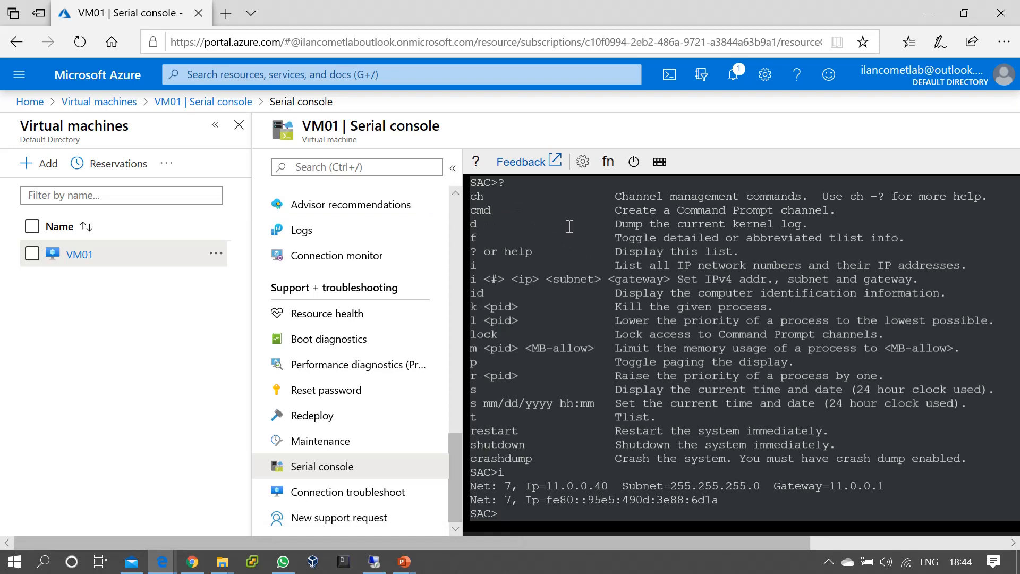
pyautogui.write('cmd')
pyautogui.press('Return')
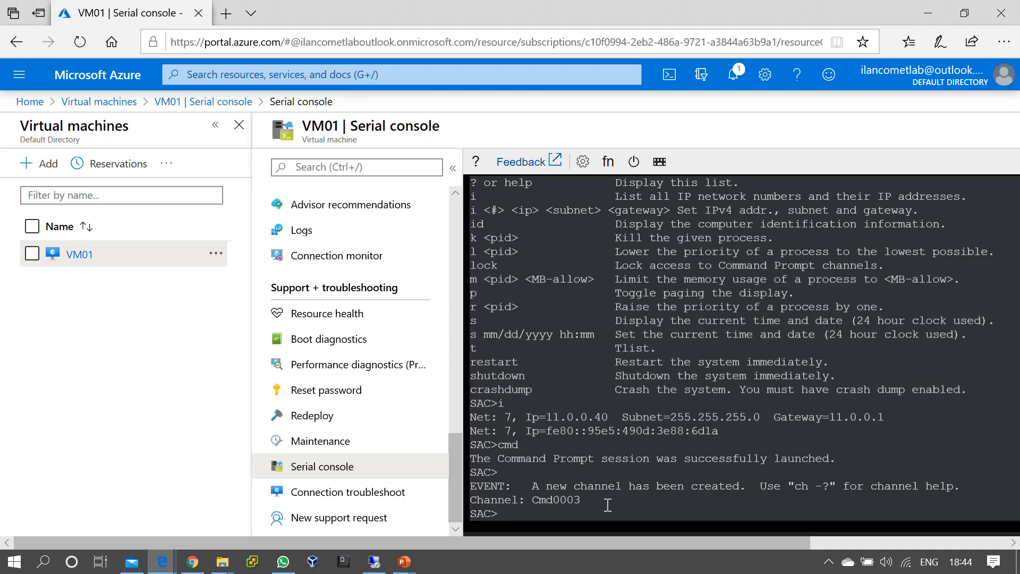
# List the console's channels SAC and Cmd0003 with ch, and enter ch -? for channel help
pyautogui.write('ch')
pyautogui.press('Return')
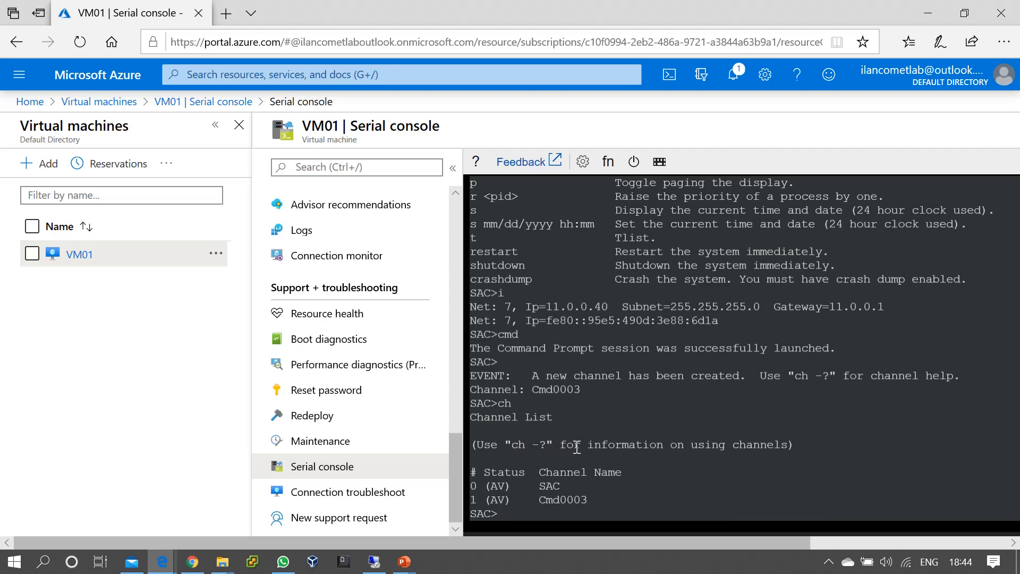
pyautogui.write('ch -?')
# Show the ch -? help, then switch to channel Cmd0003 with ch -si 1 to reach its login
pyautogui.press('Return')
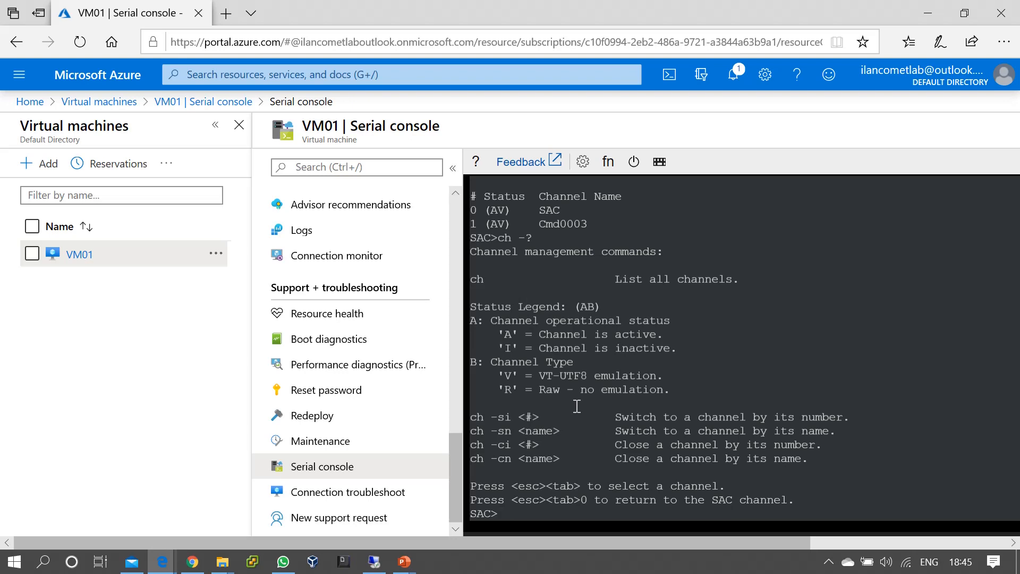
pyautogui.write('si')
pyautogui.press('BackSpace')
pyautogui.press('BackSpace')
pyautogui.write('ch -si 1')
pyautogui.press('Return')
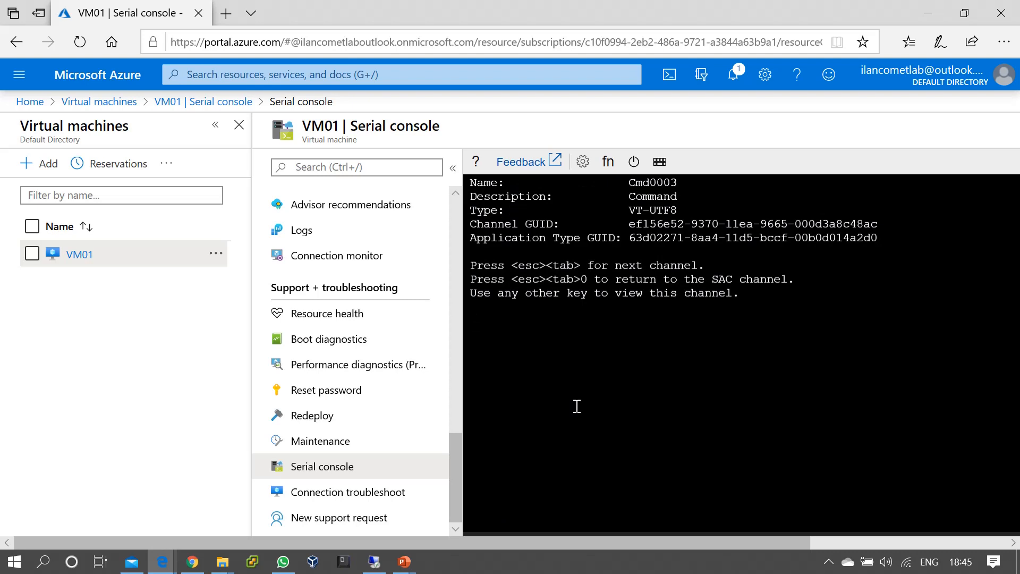
pyautogui.press('Return')
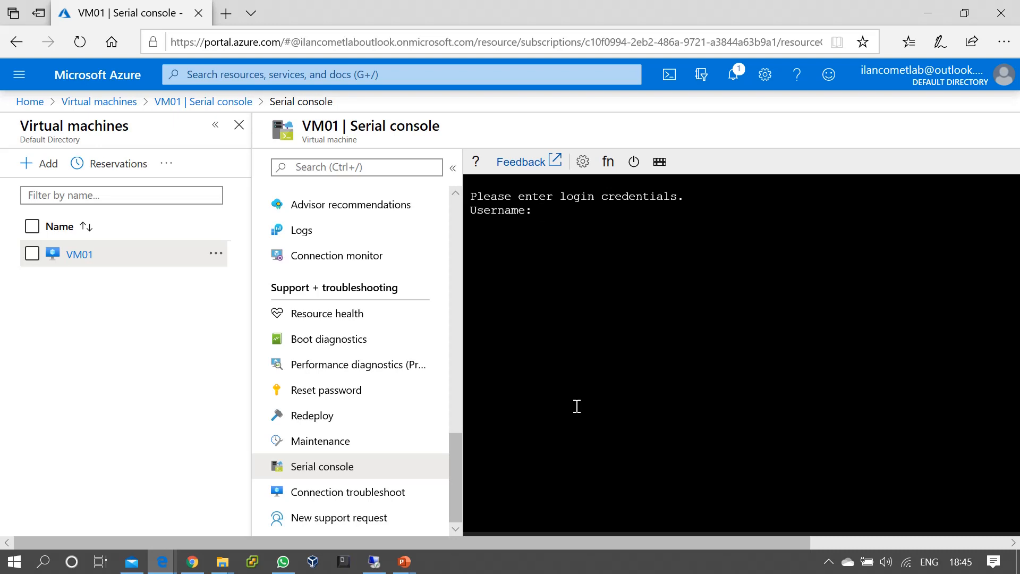
# Sign in to Cmd0003 with the account's username, domain and password to reach C:\windows\system32>
pyautogui.write('comet')
pyautogui.press('Return')
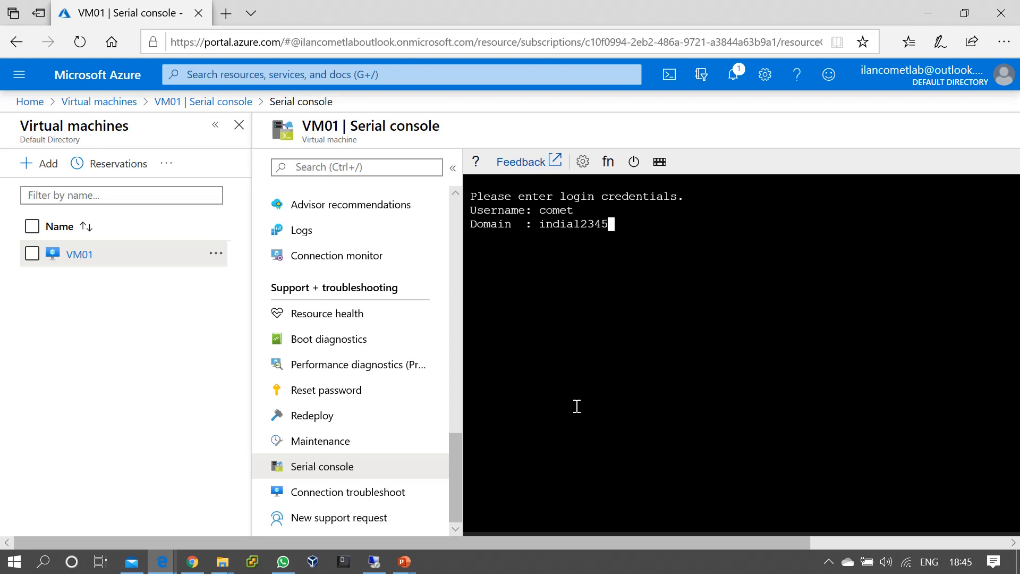
pyautogui.press('Return')
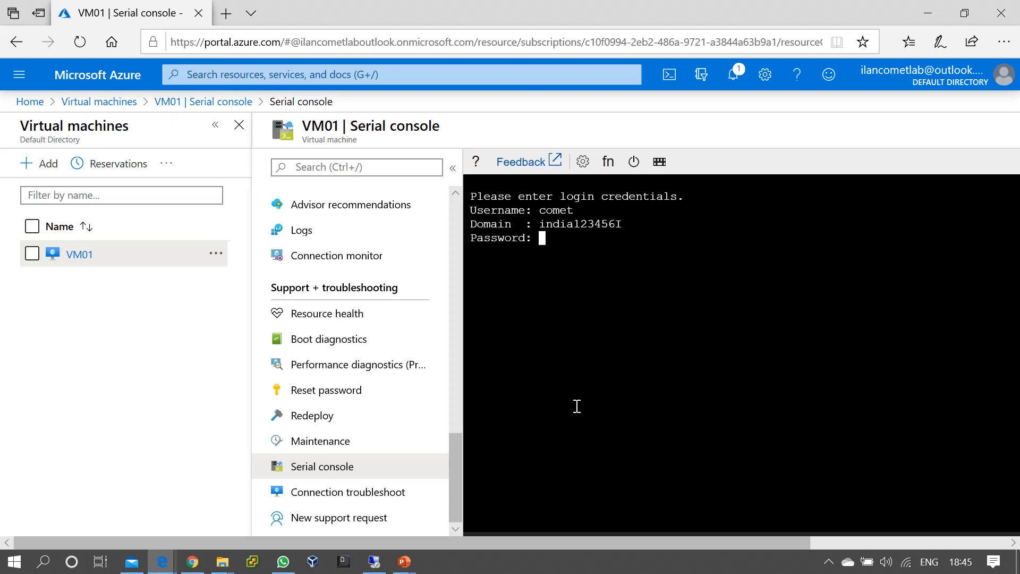
pyautogui.write('************')
pyautogui.press('Return')
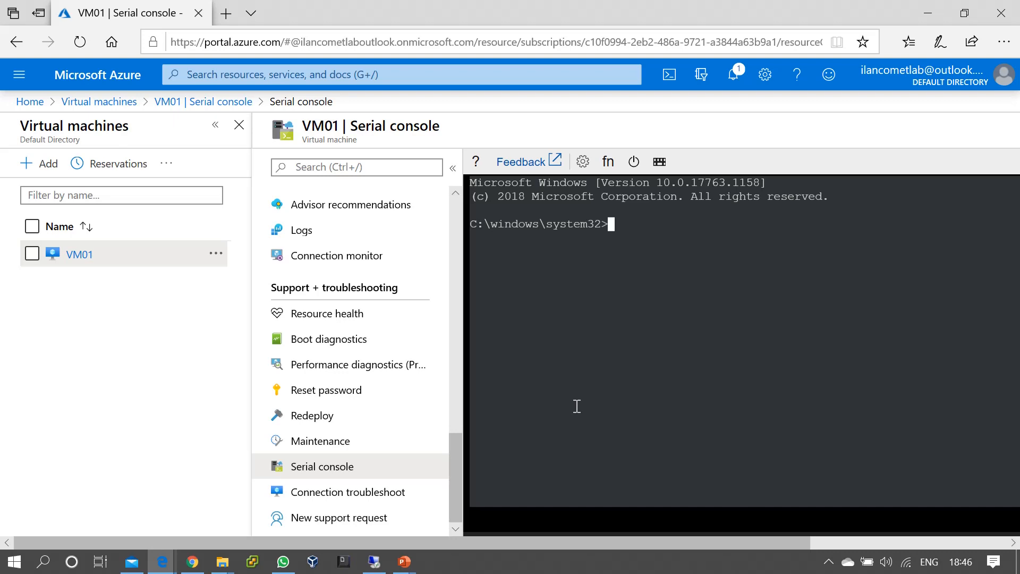
# Change to the root of C: with cd\ and list its folders with dir
pyautogui.press('Return')
pyautogui.write('cd')
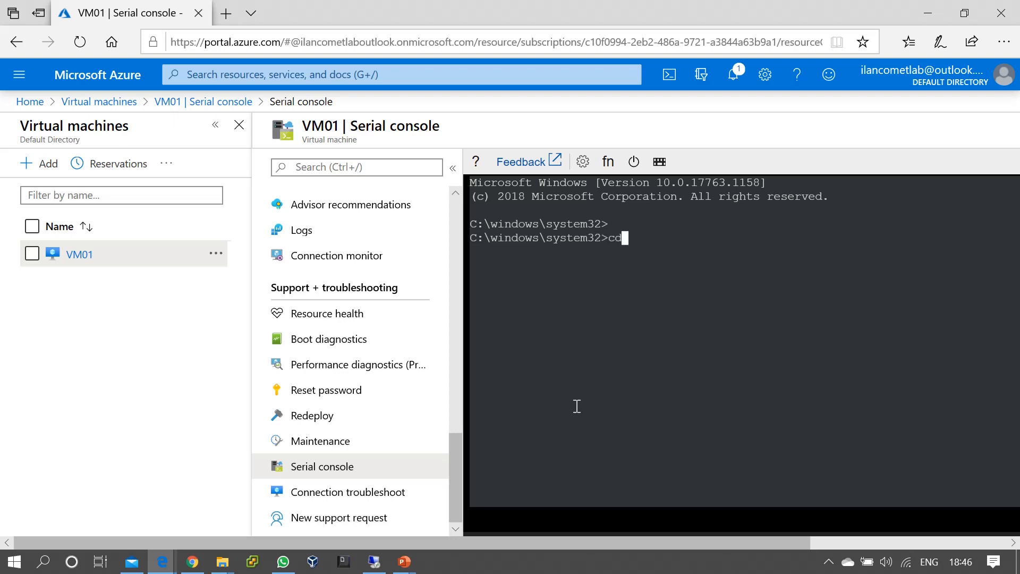
pyautogui.write('\\')
pyautogui.press('Return')
pyautogui.write('dir')
pyautogui.press('Return')
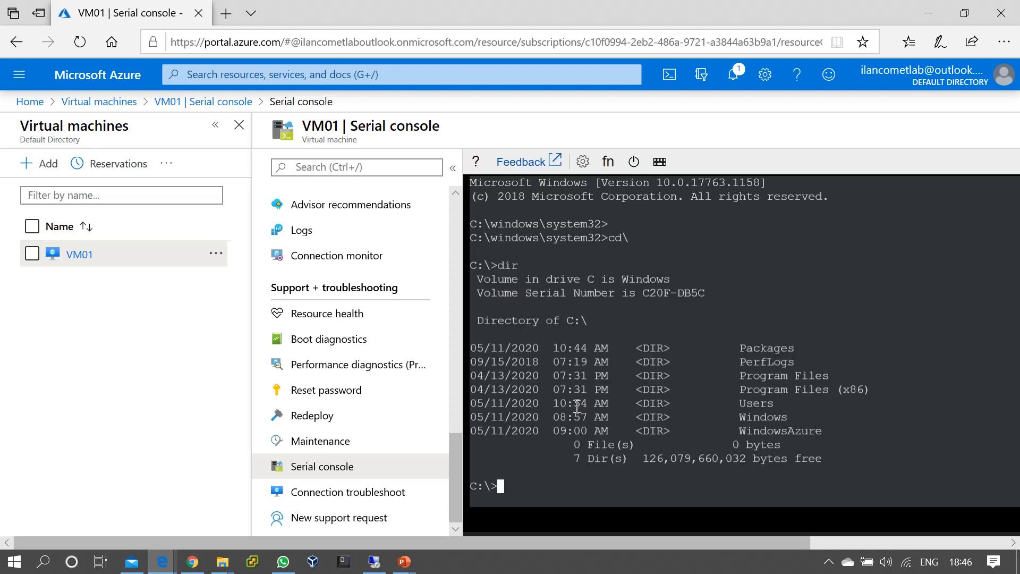
pyautogui.write('mkdir')
# In the VM's remote desktop, view the Windows (C:) drive's root folders in File Explorer
pyautogui.click(382, 562)
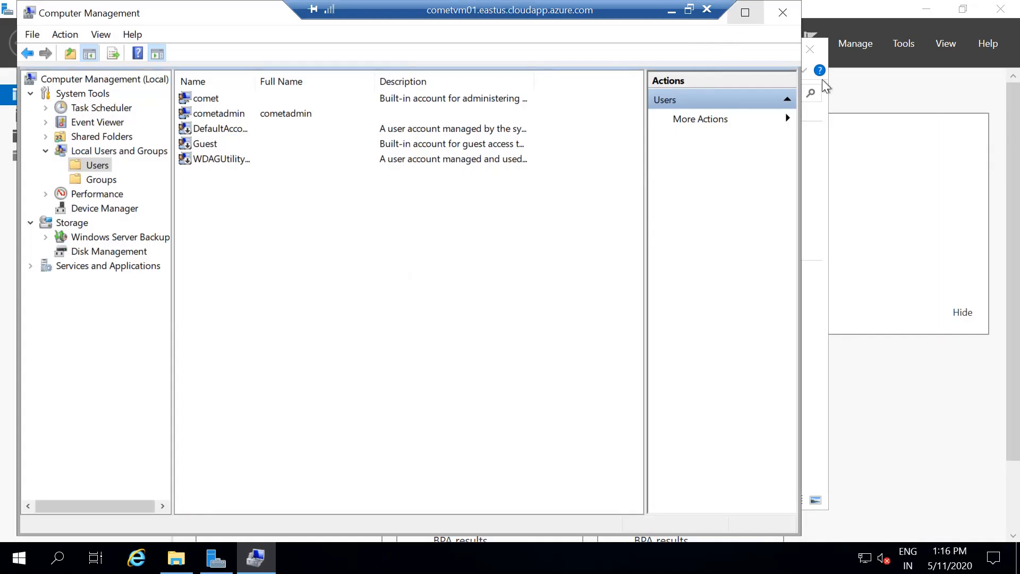
pyautogui.press('super+e')
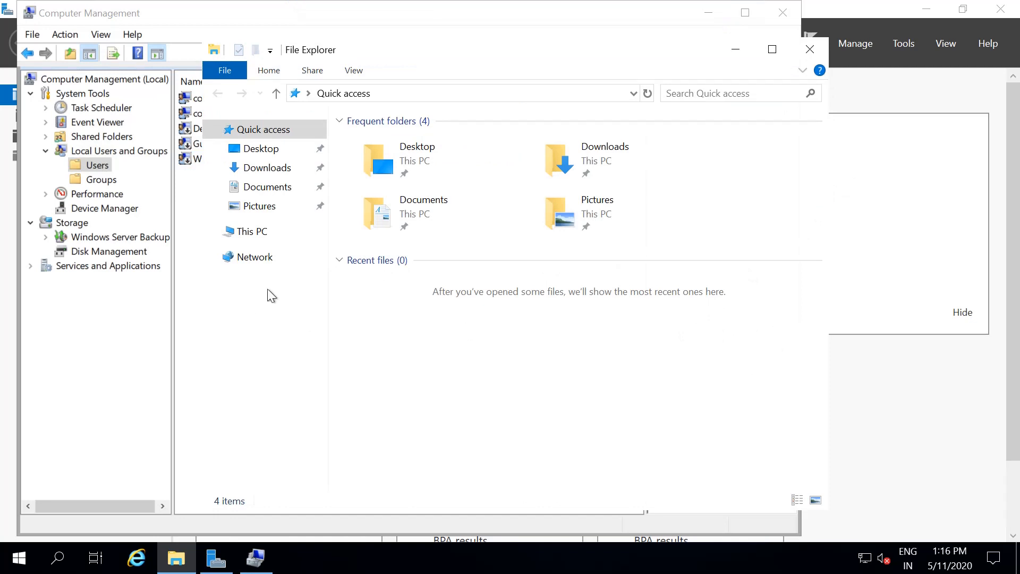
pyautogui.click(253, 235)
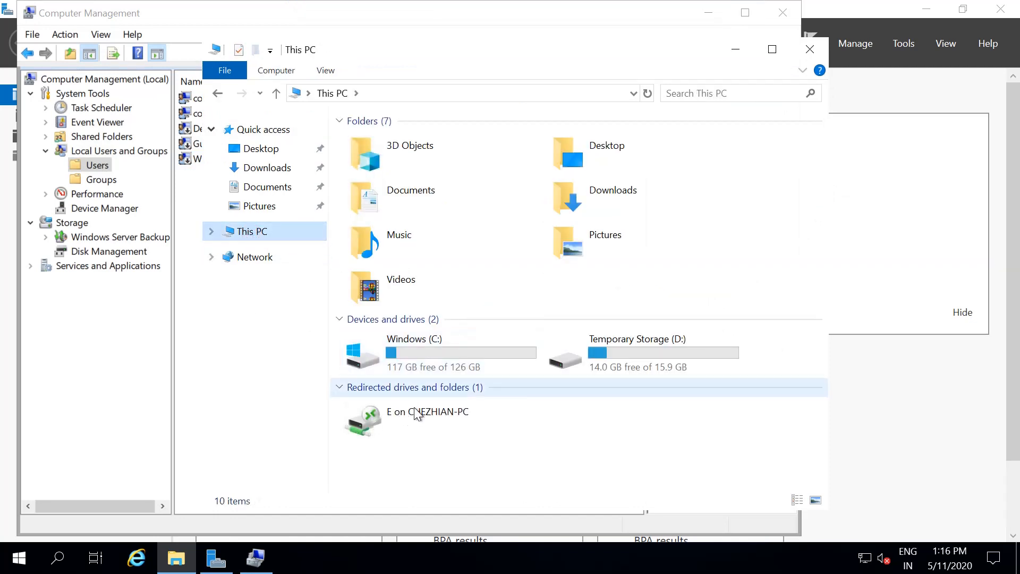
pyautogui.doubleClick(480, 350)
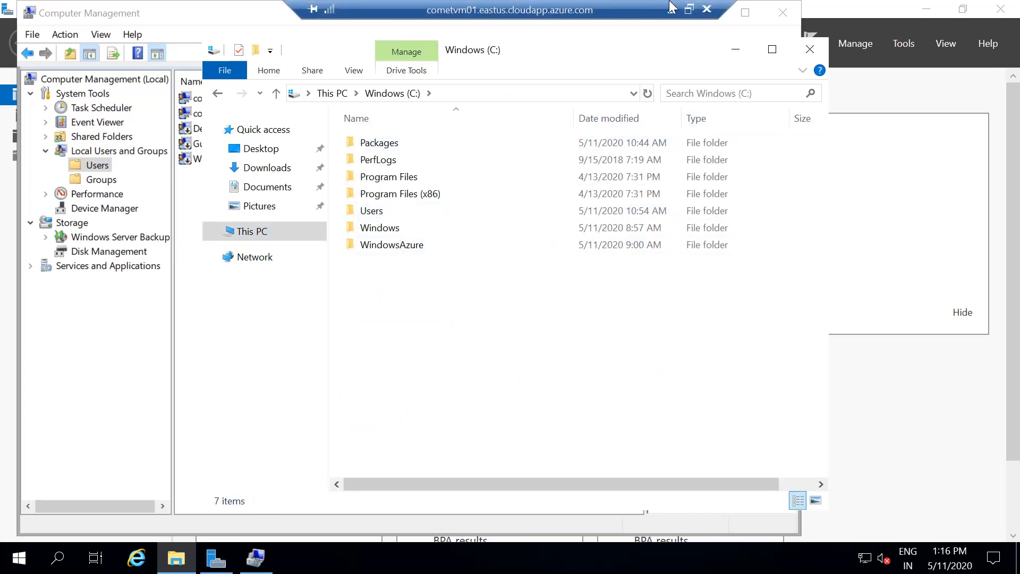
pyautogui.click(668, 5)
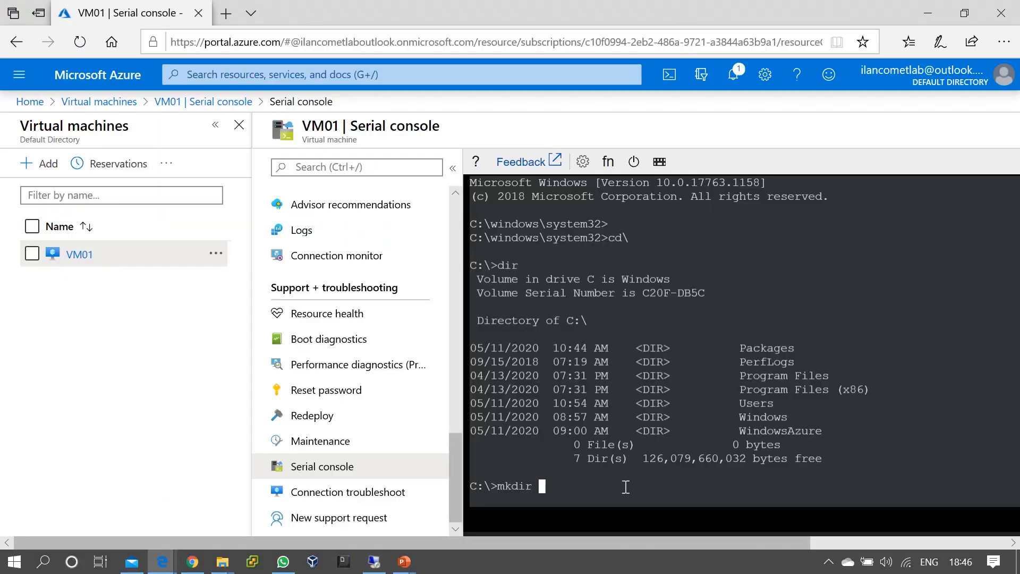
# Create the test folder with mkdir test and confirm it appears in the remote desktop's Explorer
pyautogui.write('test')
pyautogui.press('Return')
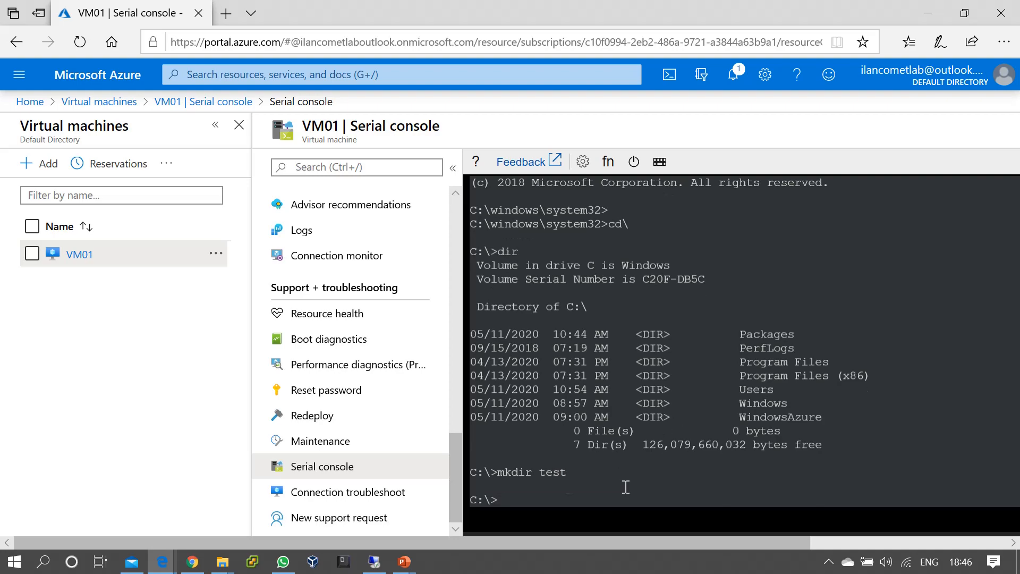
pyautogui.click(374, 562)
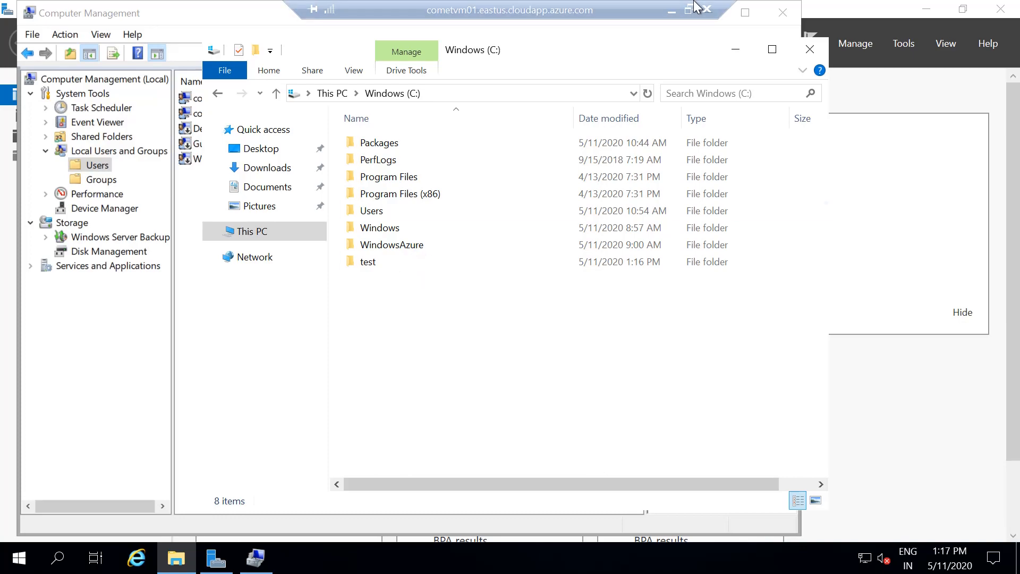
pyautogui.click(678, 7)
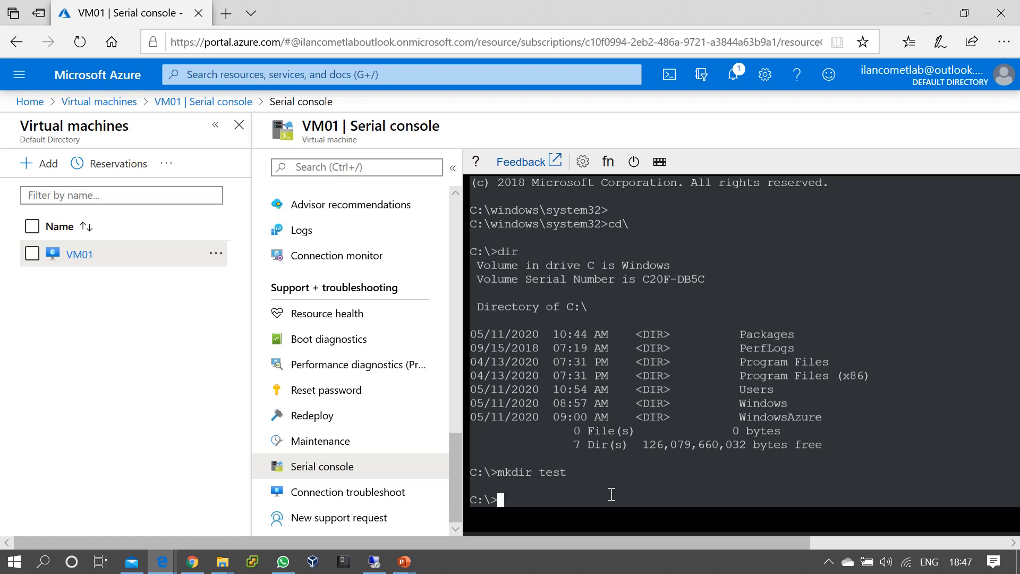
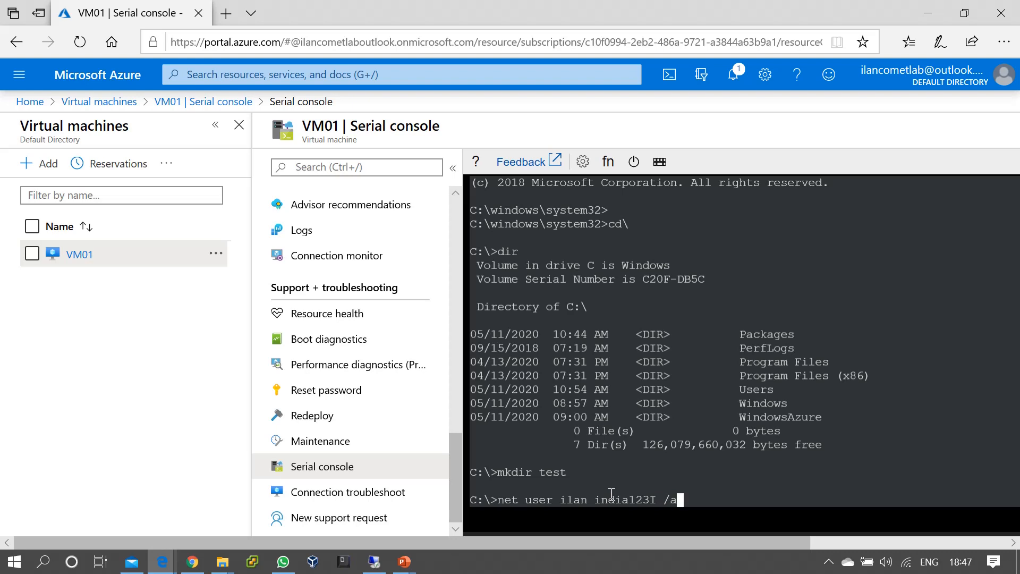
# Add local user ilan with net user ... /add and a password, then start a net localgroup command
pyautogui.press('Return')
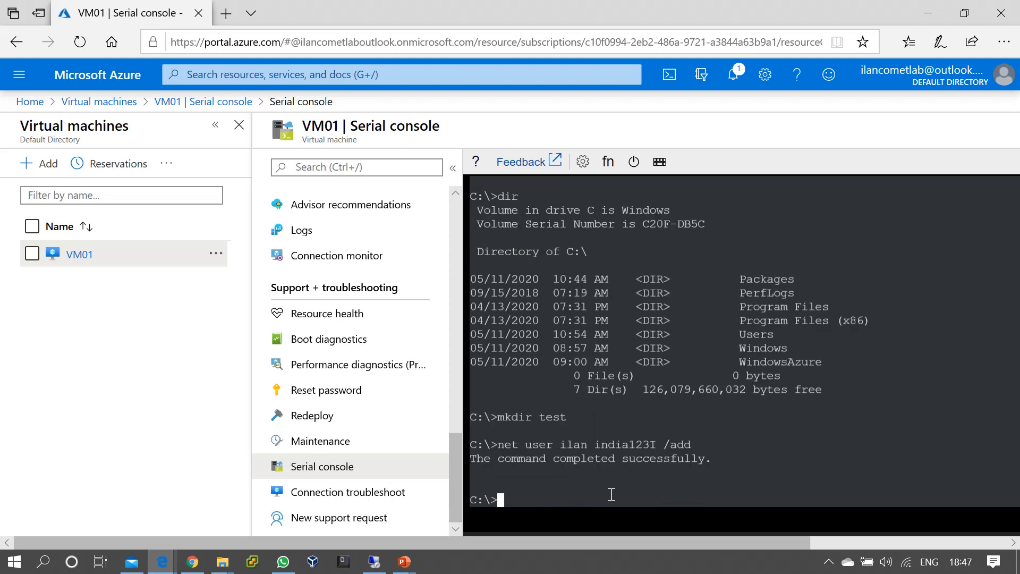
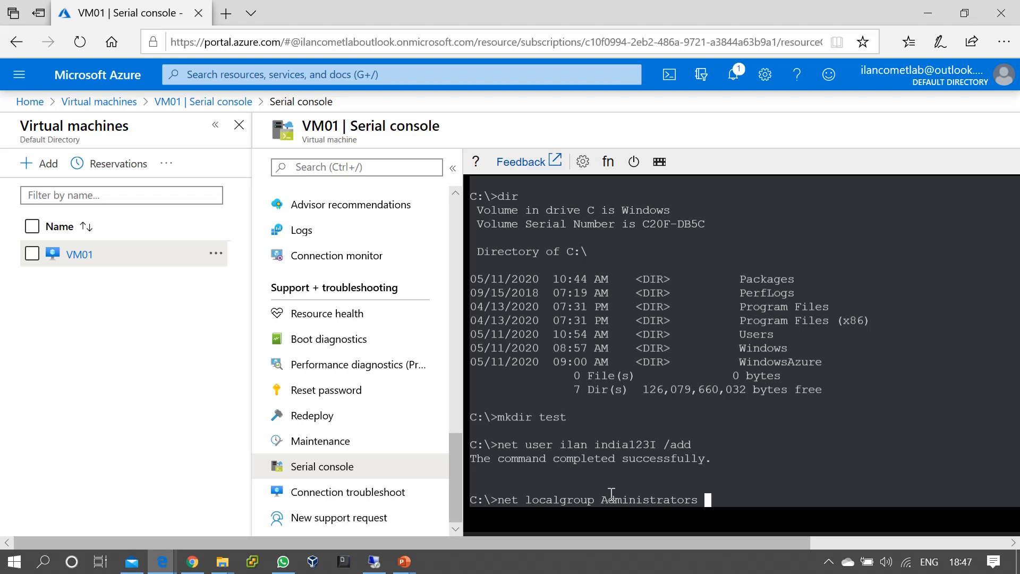
# Complete 'net localgroup Administrators ilan /add' to make user ilan an administrator on VM01
pyautogui.write('ilan /add')
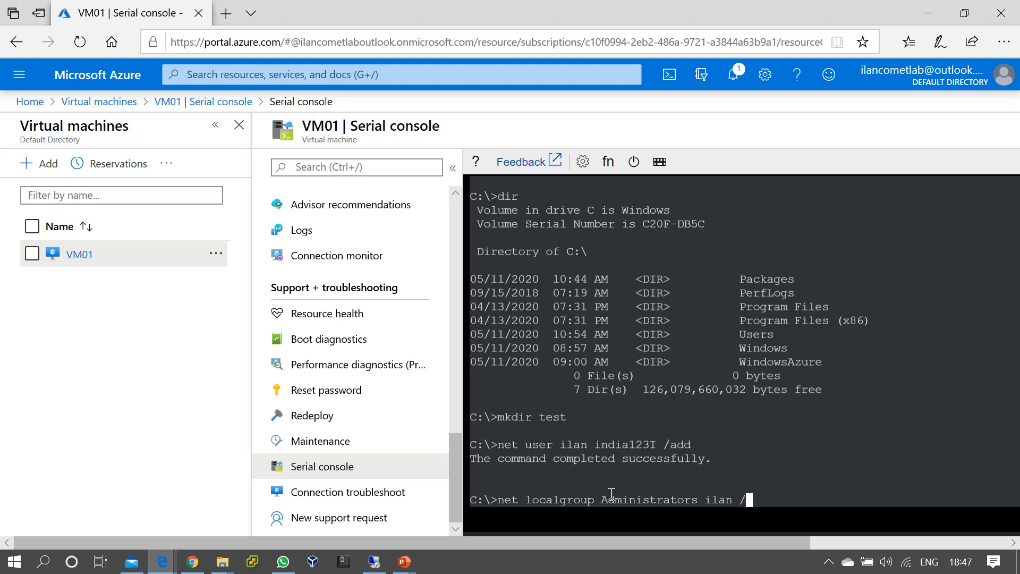
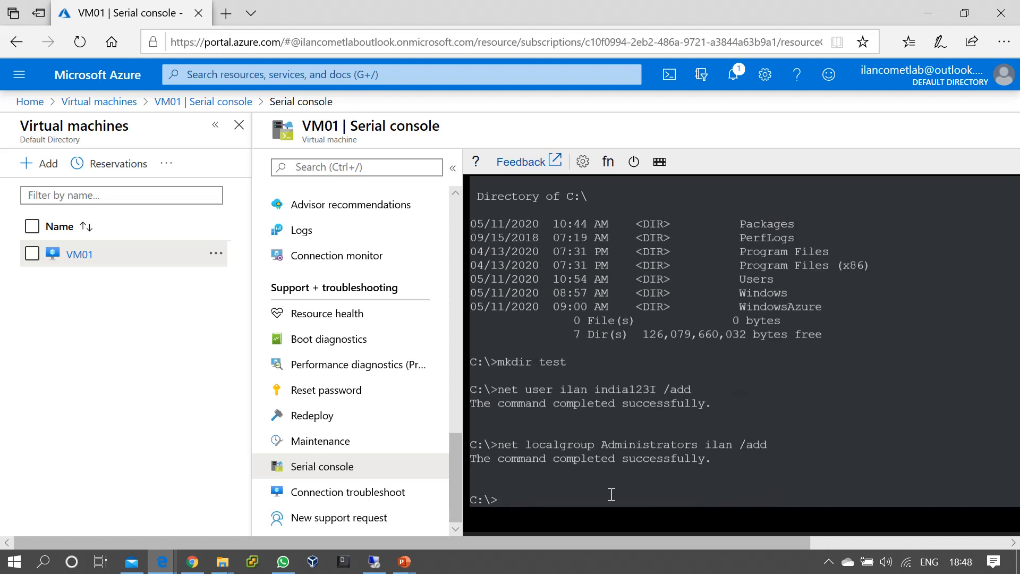
# Switch from the VM01 serial console to the open Remote Desktop session on the VM
pyautogui.click(374, 566)
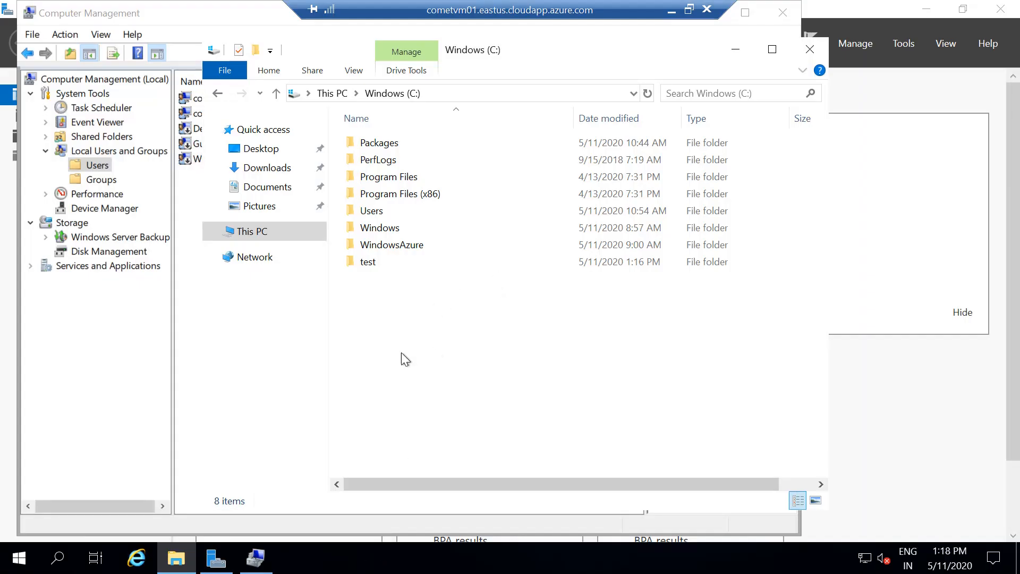
# Refresh the Computer Management local users list so the new account ilan appears
pyautogui.click(160, 333)
pyautogui.rightClick(260, 258)
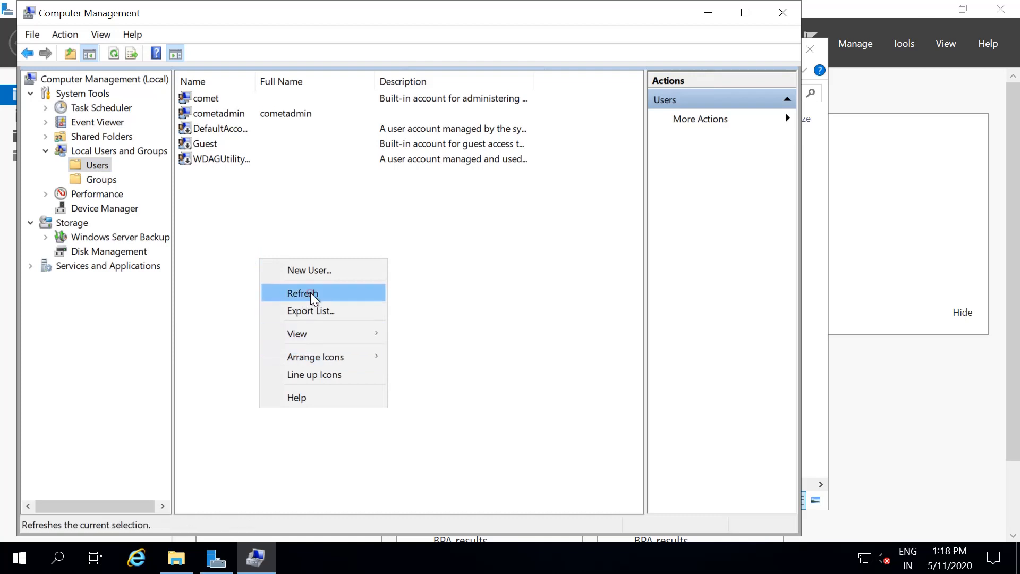
pyautogui.click(311, 293)
# Confirm in ilan's Member Of list that it belongs to Administrators, then minimize the remote session
pyautogui.click(202, 159)
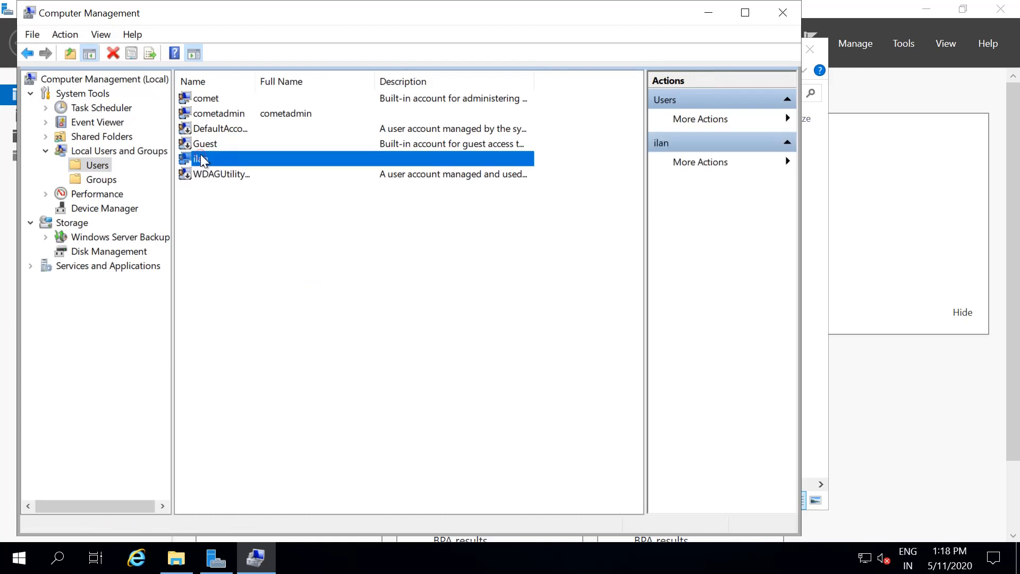
pyautogui.doubleClick(217, 158)
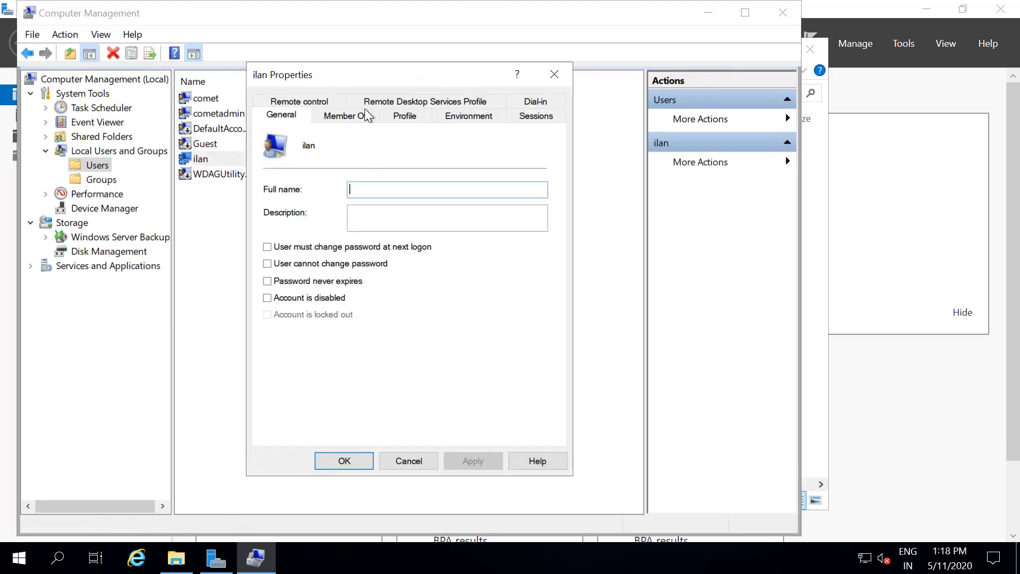
pyautogui.click(355, 115)
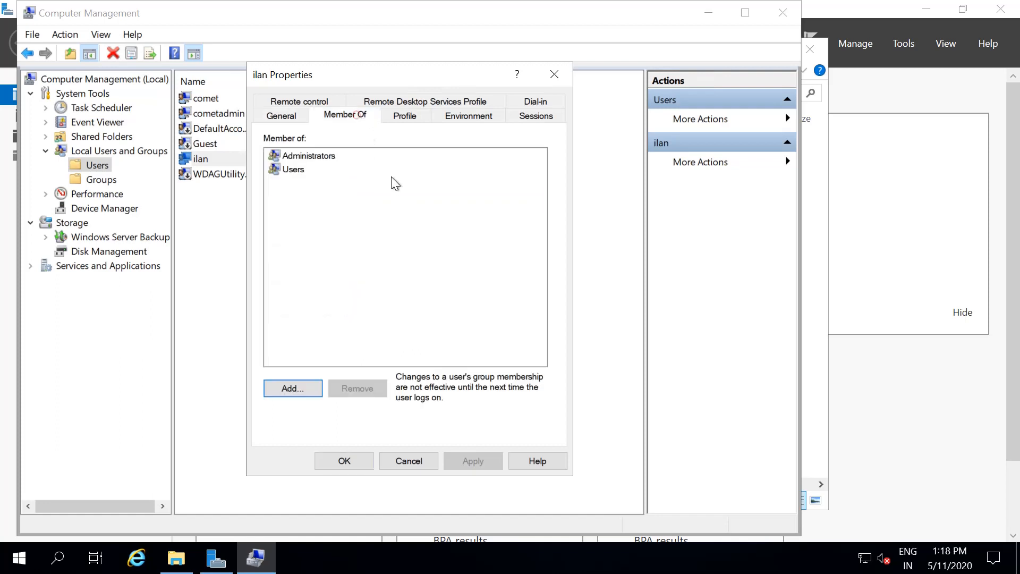
pyautogui.click(311, 157)
pyautogui.click(418, 462)
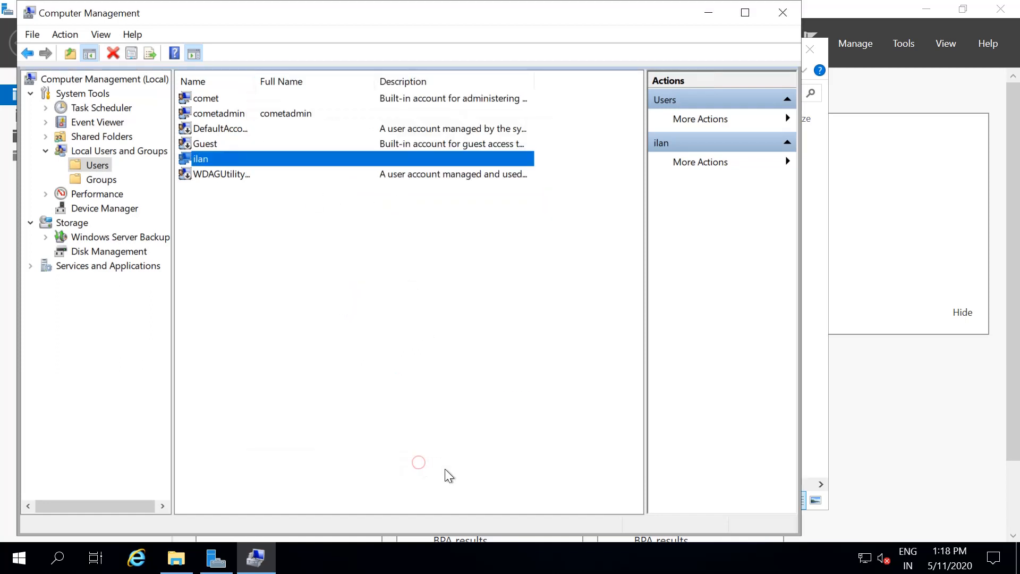
pyautogui.moveTo(601, 5)
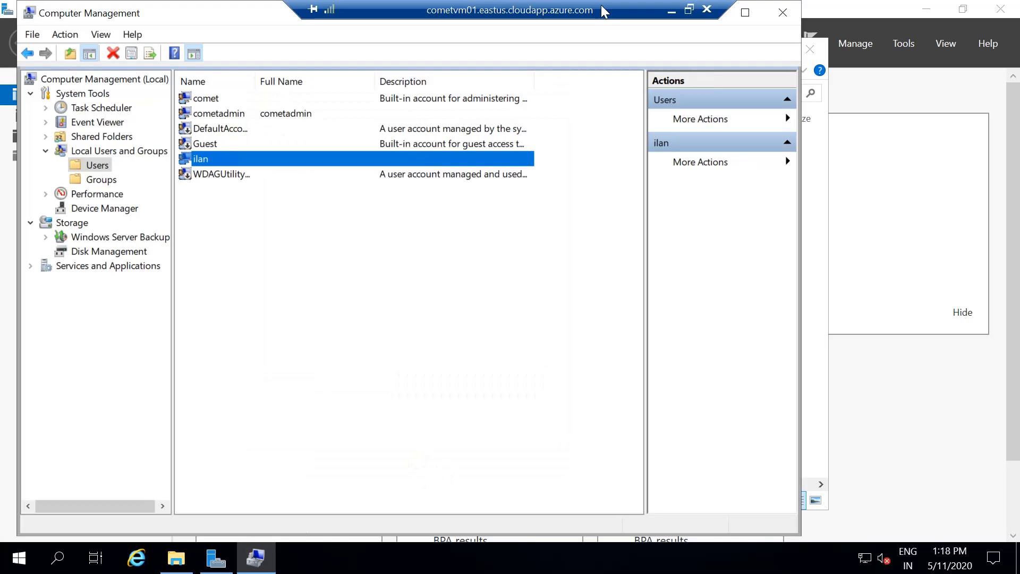
pyautogui.click(673, 10)
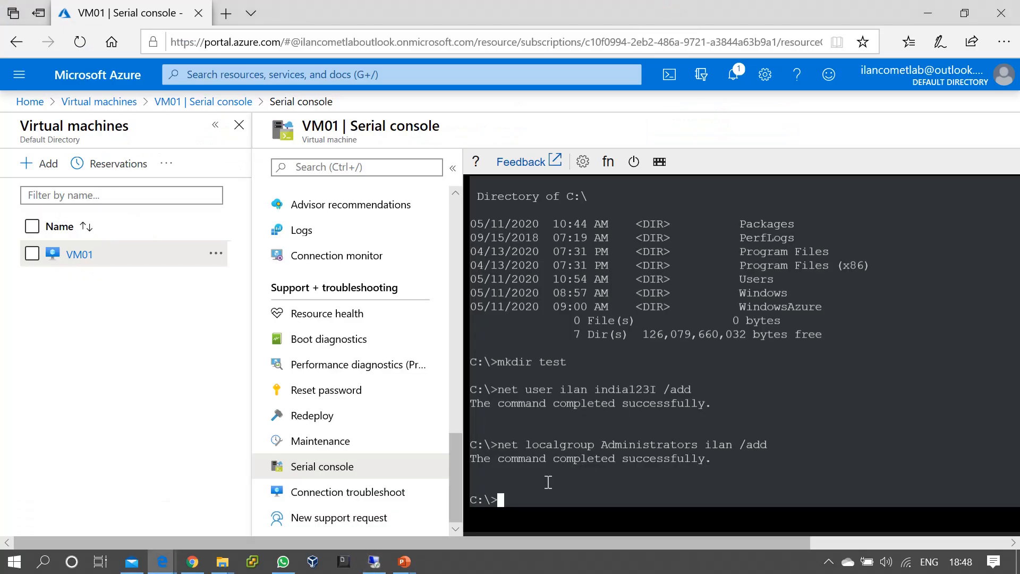
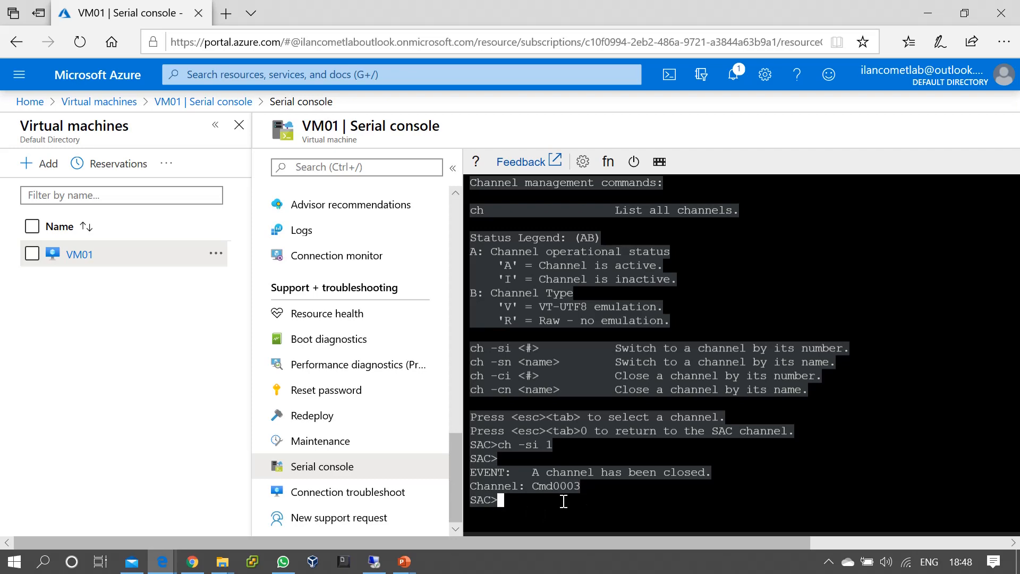
# Switch from the VM01 serial console to the End of Topic – Thank You slideshow slide
pyautogui.hotkey('alt', 'Tab')
pyautogui.hotkey('alt', 'Tab')
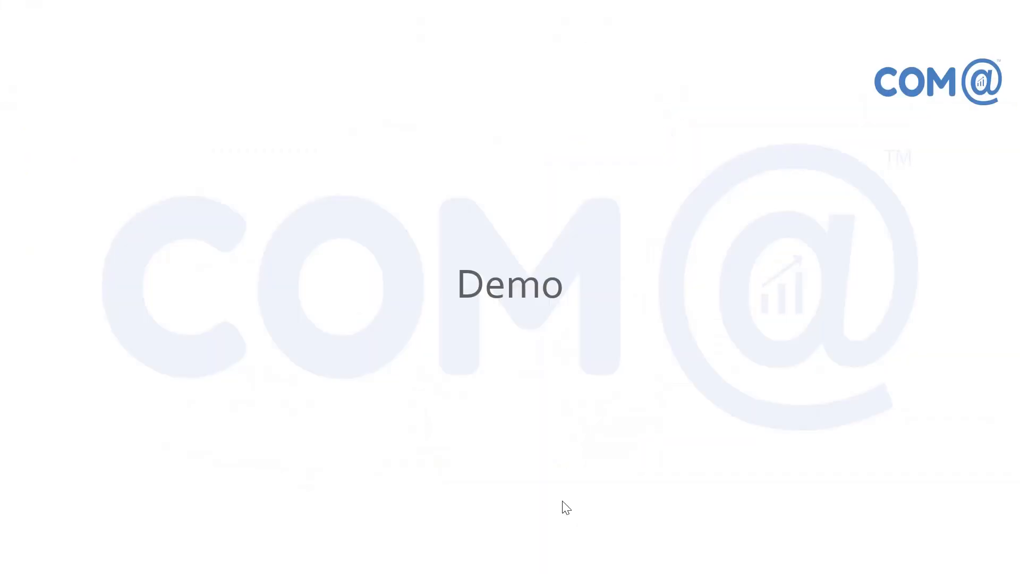